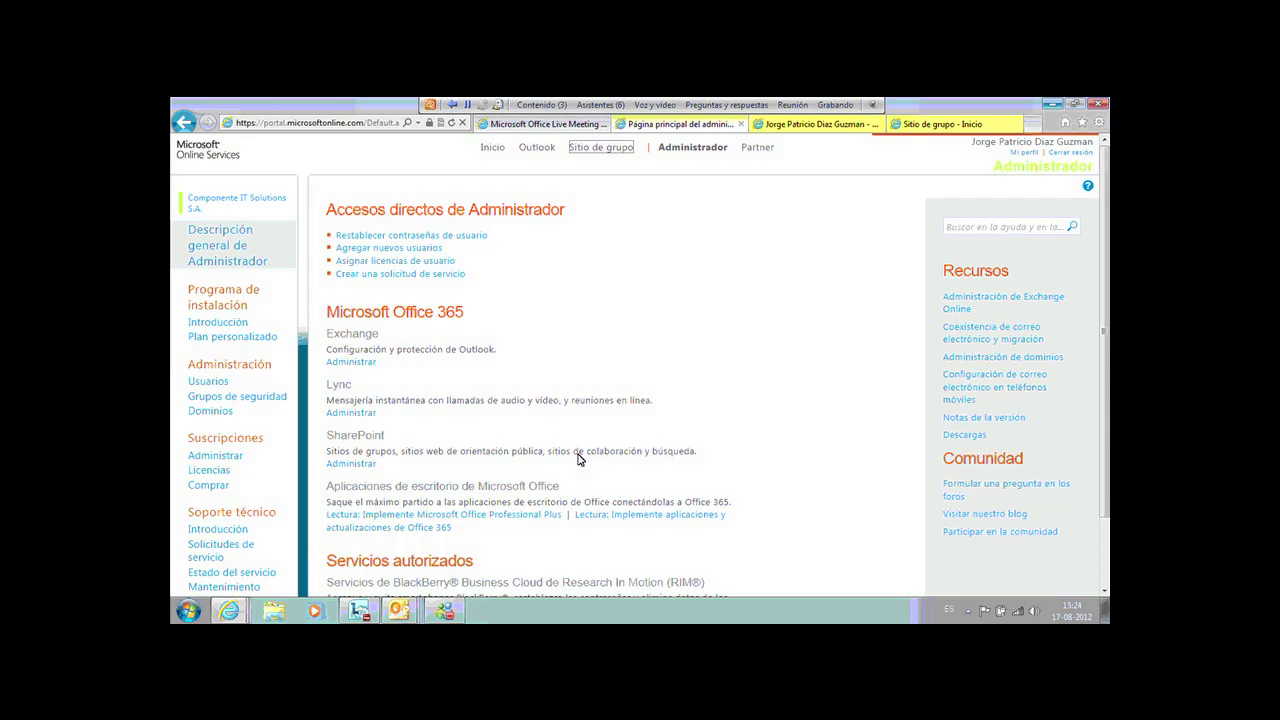
Step: Open the Exchange administration from the Office 365 administrator overview and look through the organization's mailbox list
scroll(578, 459, "down", 1)
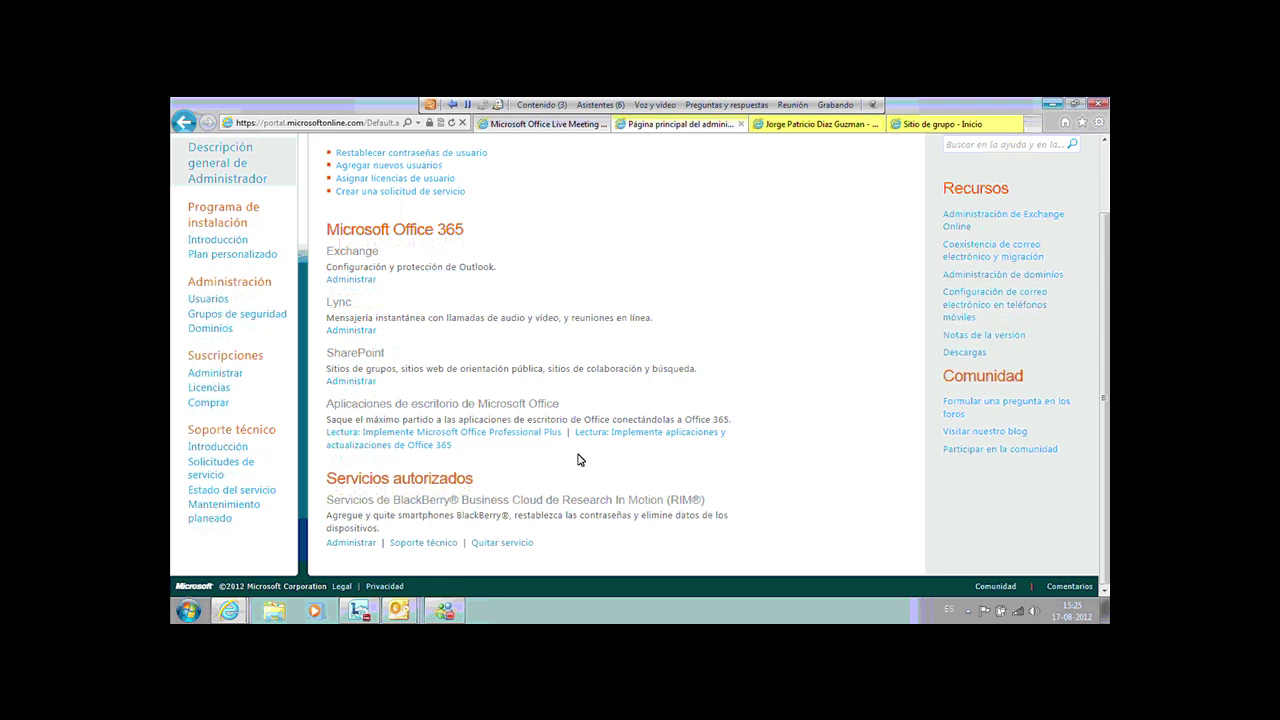
scroll(577, 458, "up", 2)
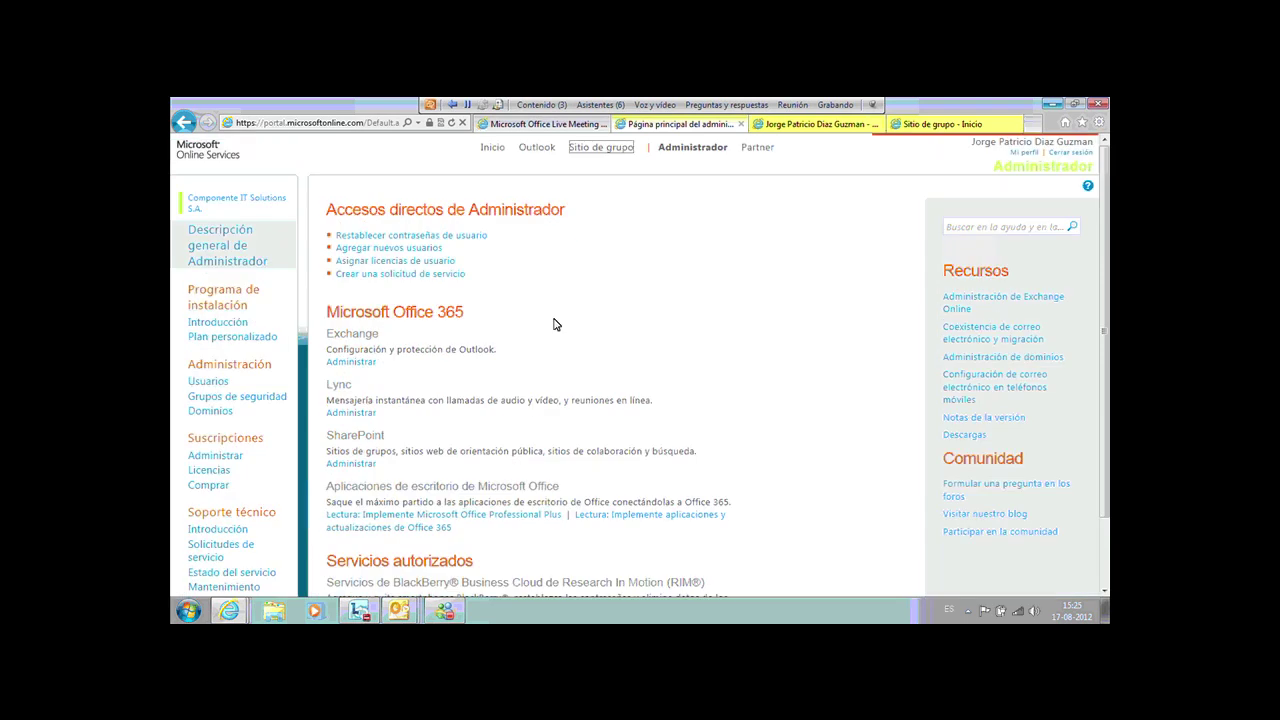
left_click(351, 363)
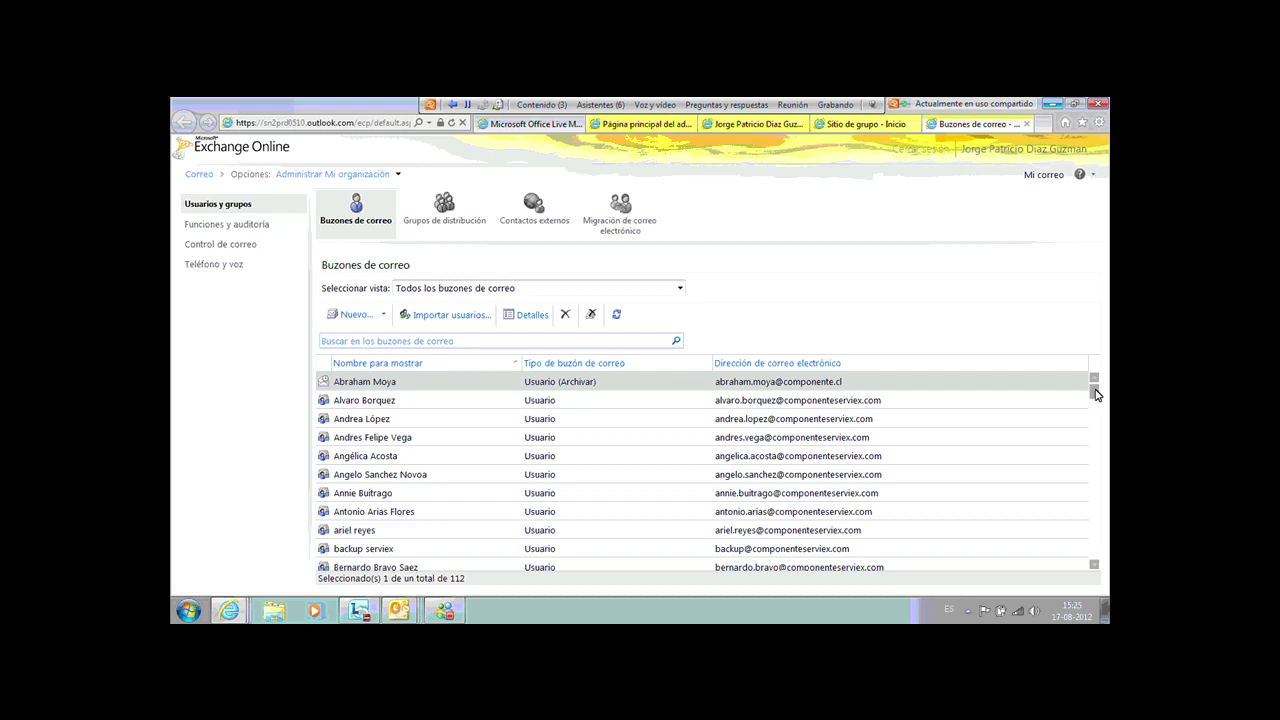
left_click_drag(1094, 396, 1096, 460)
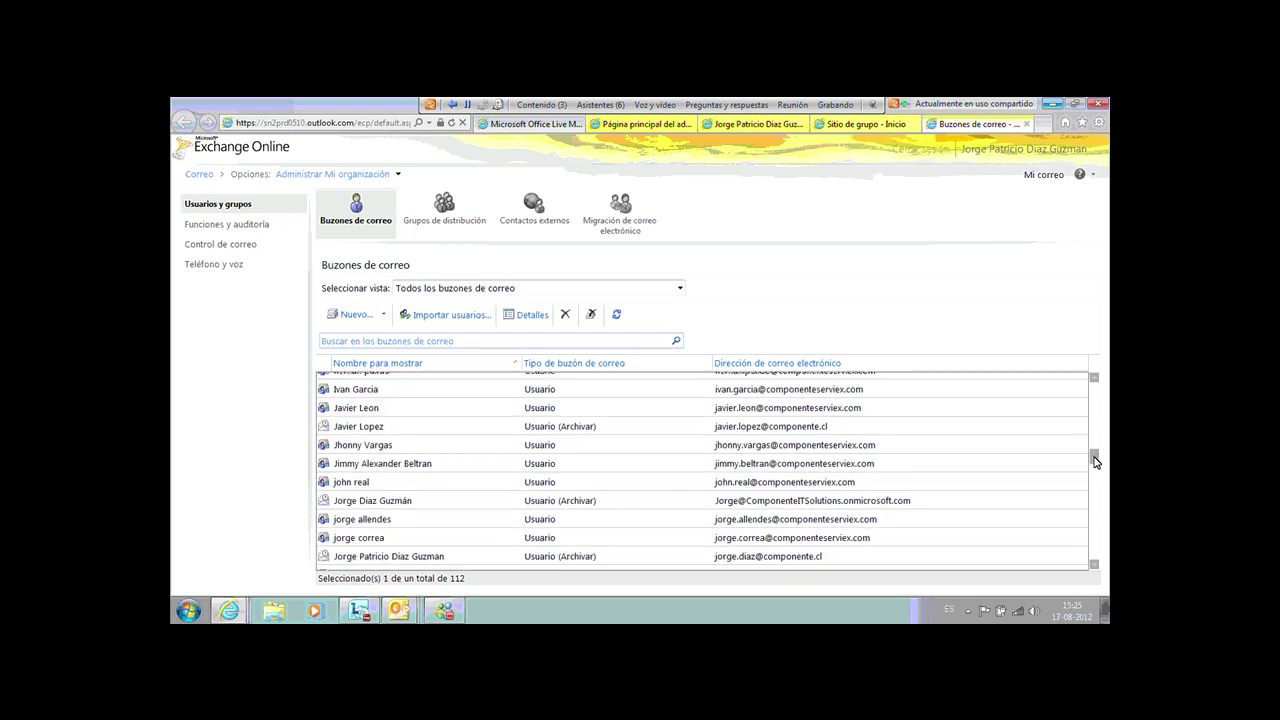
left_click_drag(1096, 460, 1096, 385)
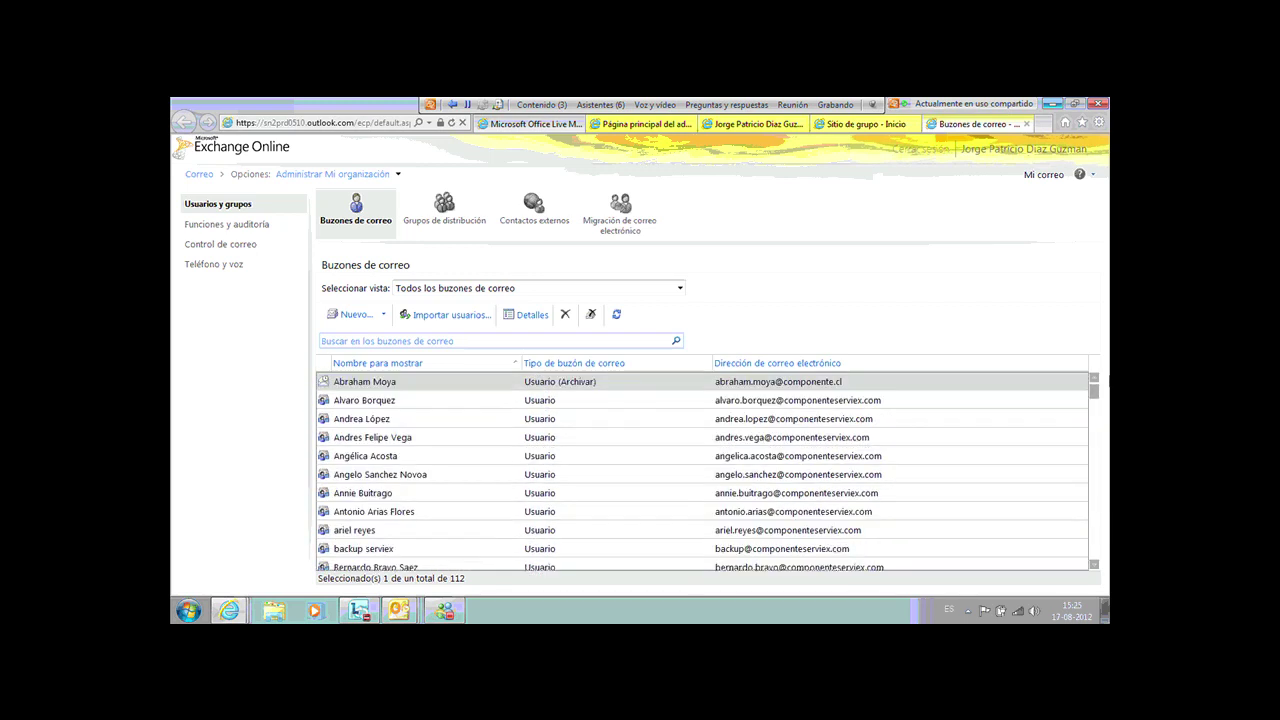
Step: Open the details of the first mailbox in the list and review its mailbox usage and email options
double_click(379, 385)
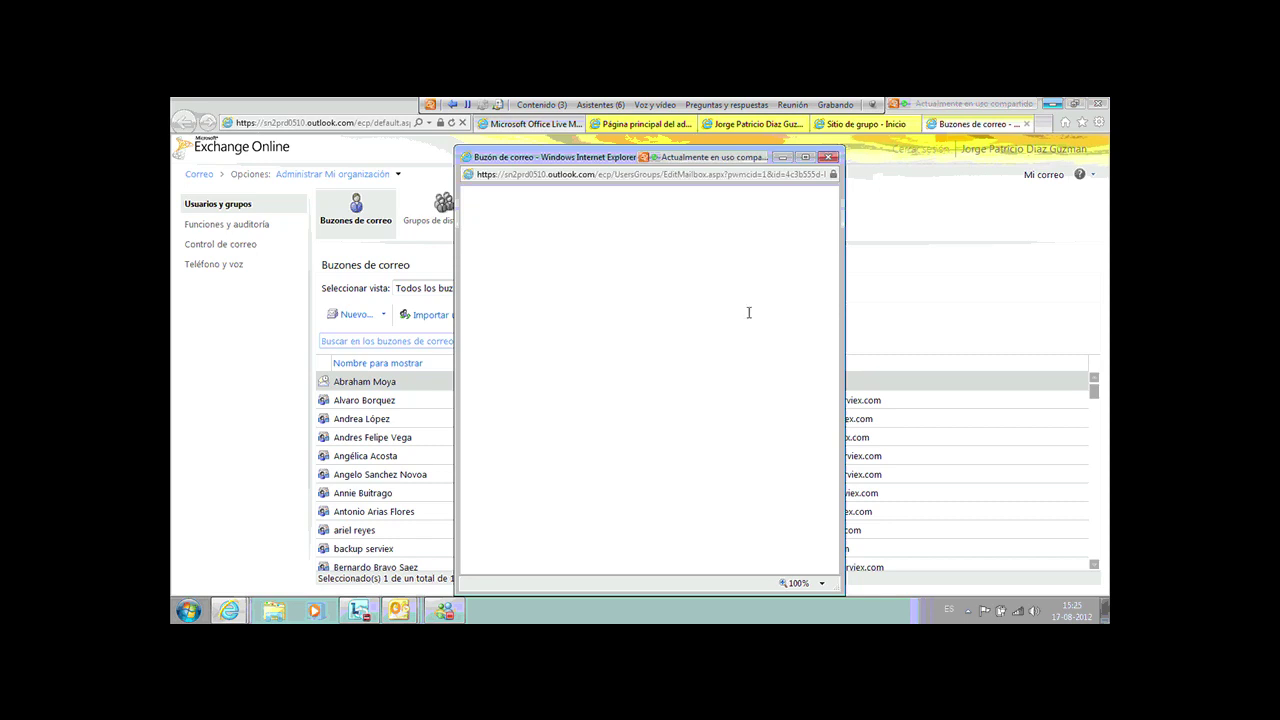
left_click_drag(835, 279, 835, 325)
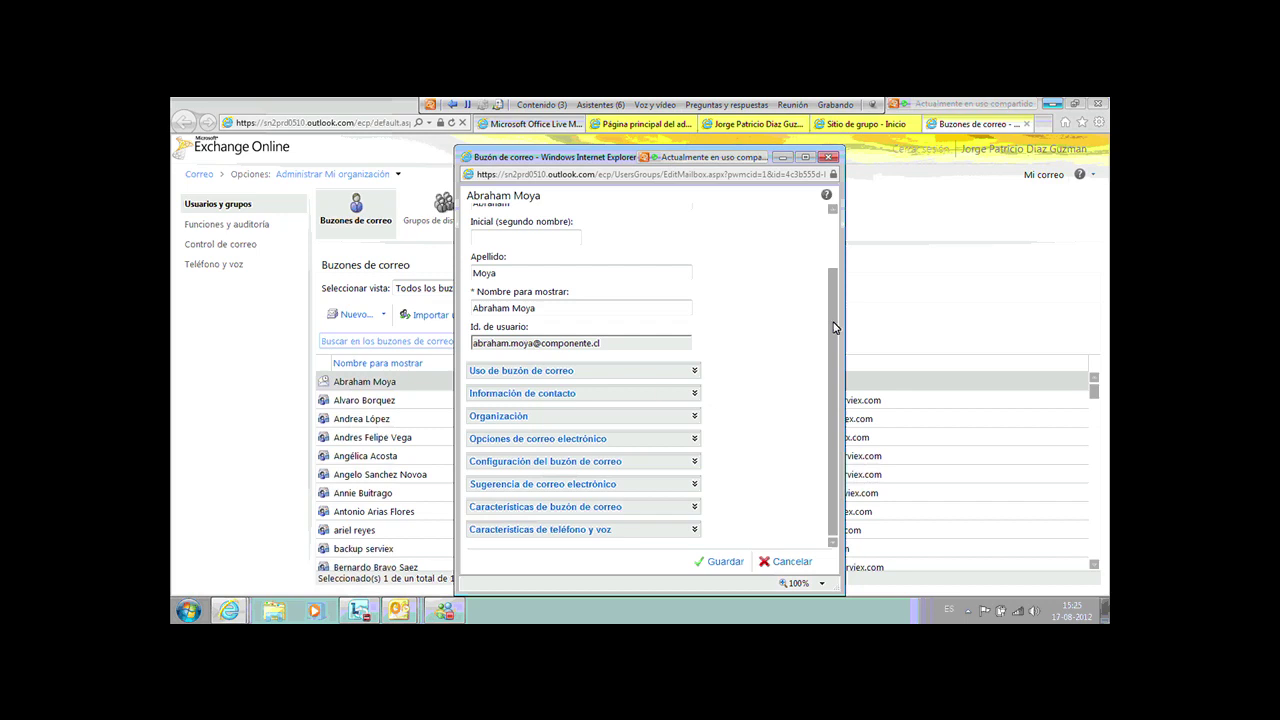
left_click(692, 373)
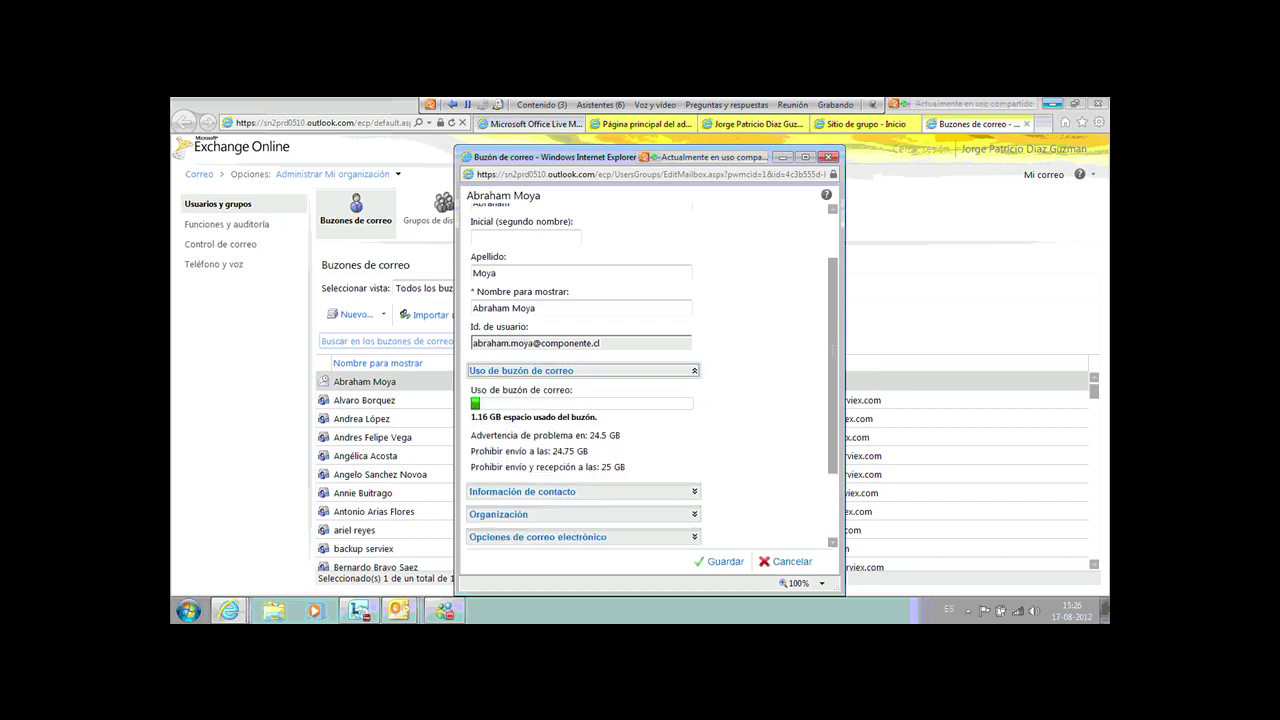
left_click_drag(834, 363, 835, 447)
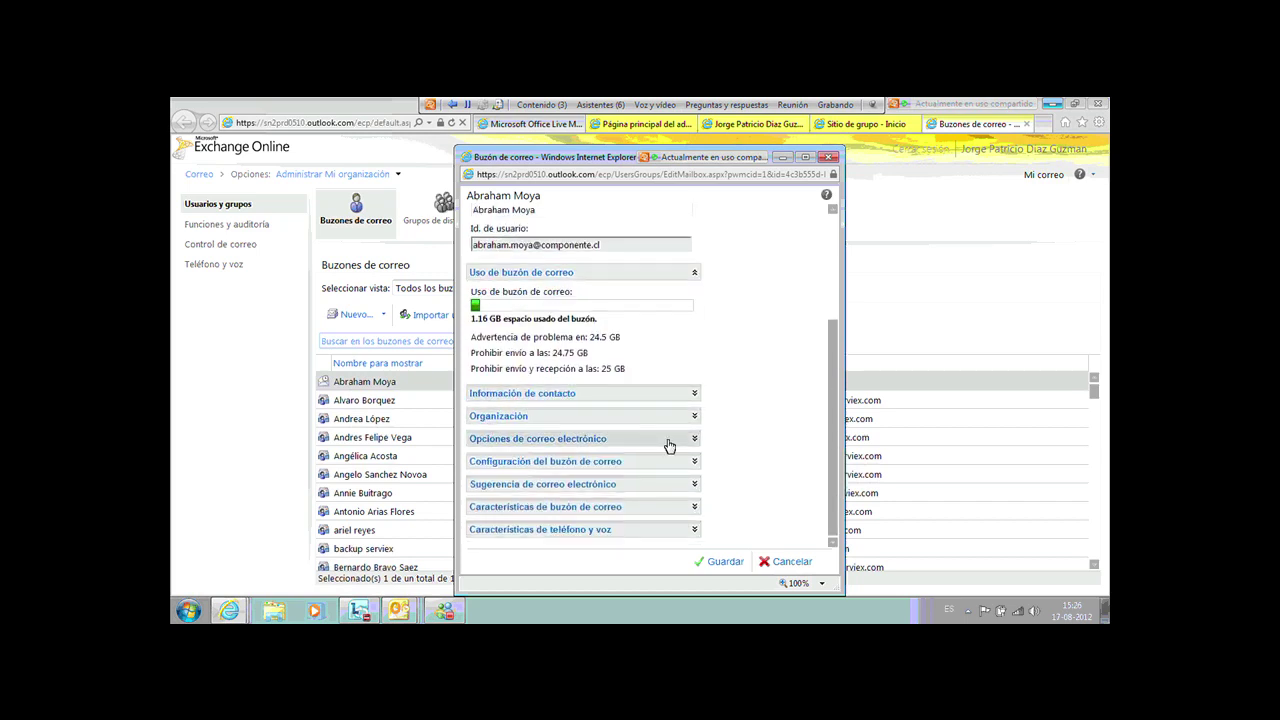
left_click(784, 445)
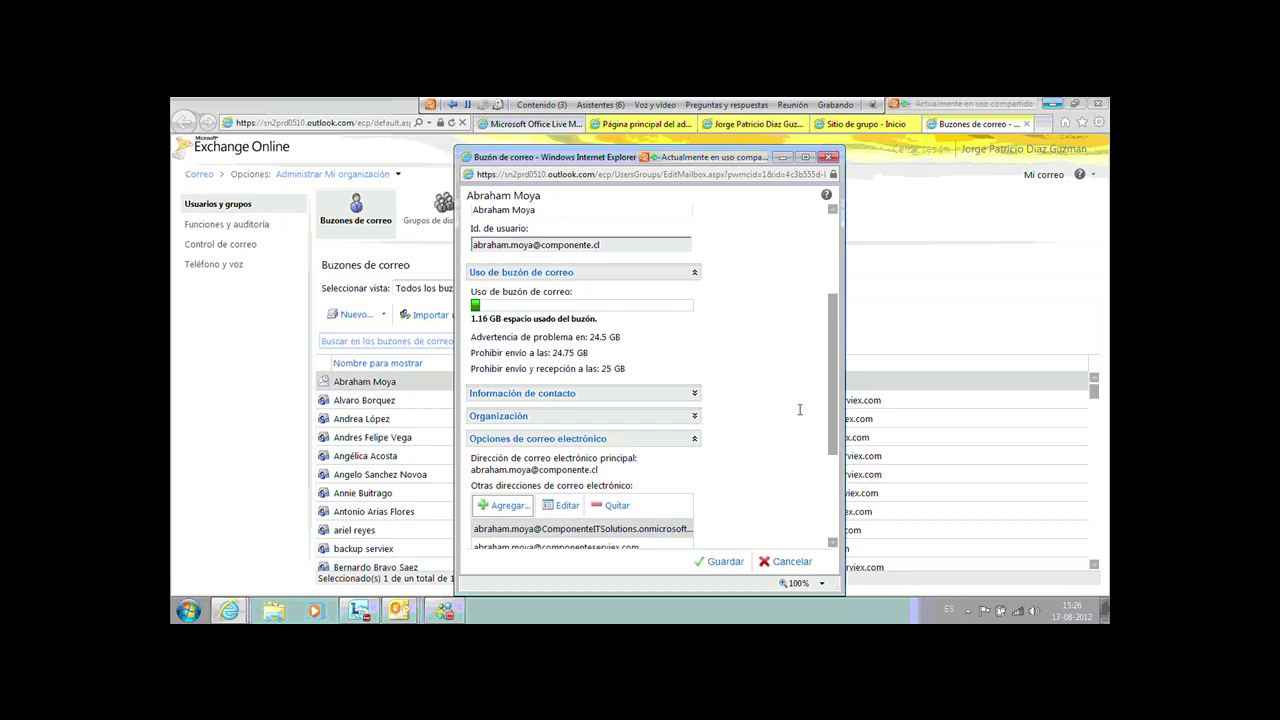
left_click_drag(828, 382, 819, 468)
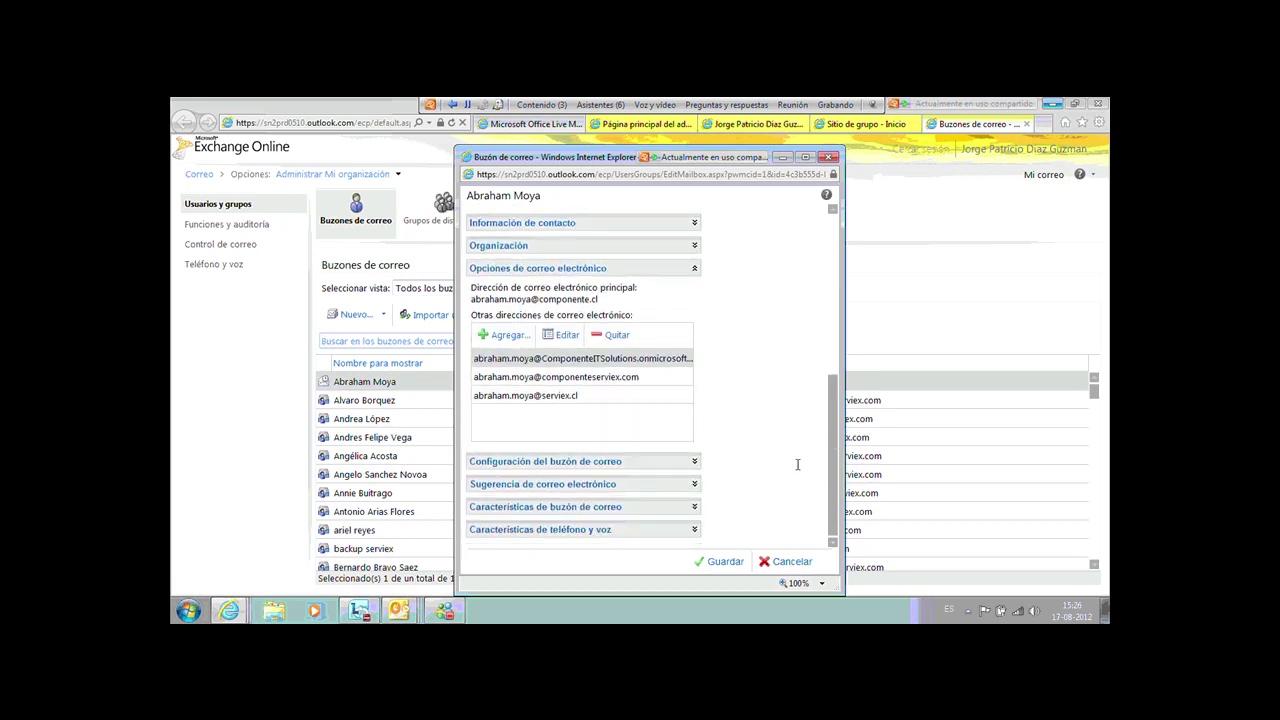
Step: Review the mailbox's configuration policies and its mail tip section (Sugerencia de correo electrónico)
left_click(700, 466)
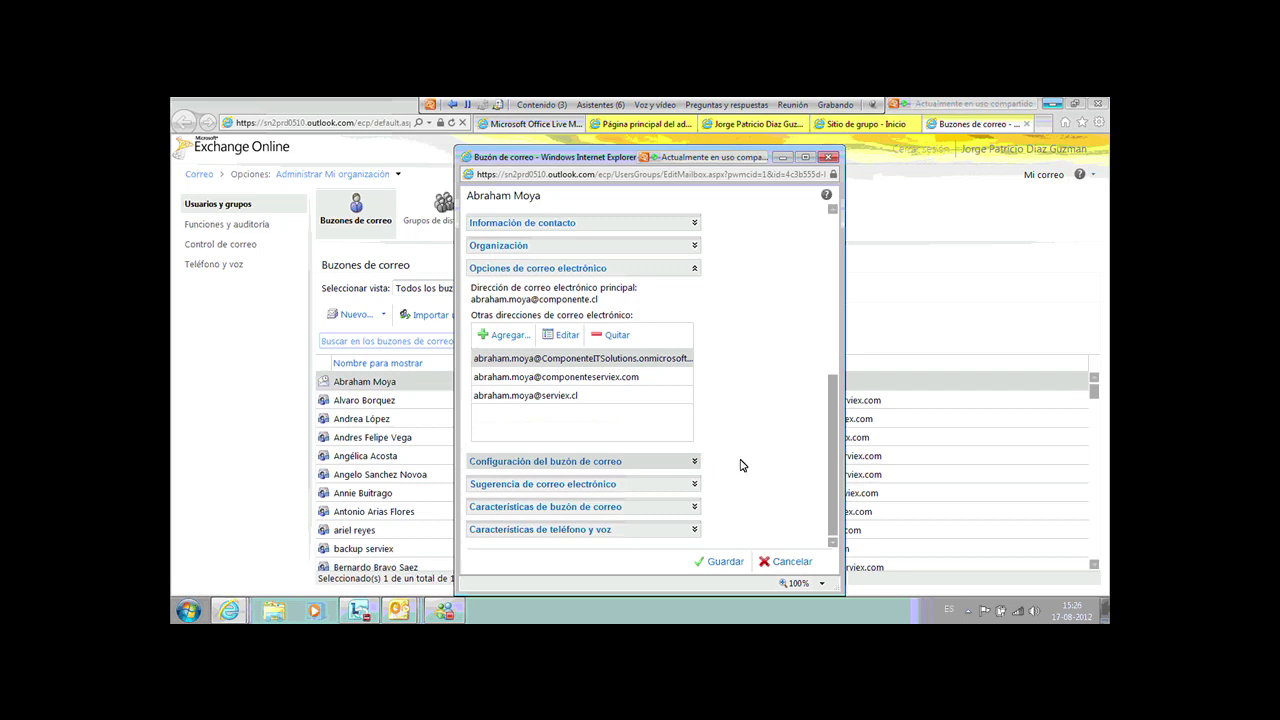
left_click_drag(834, 390, 836, 436)
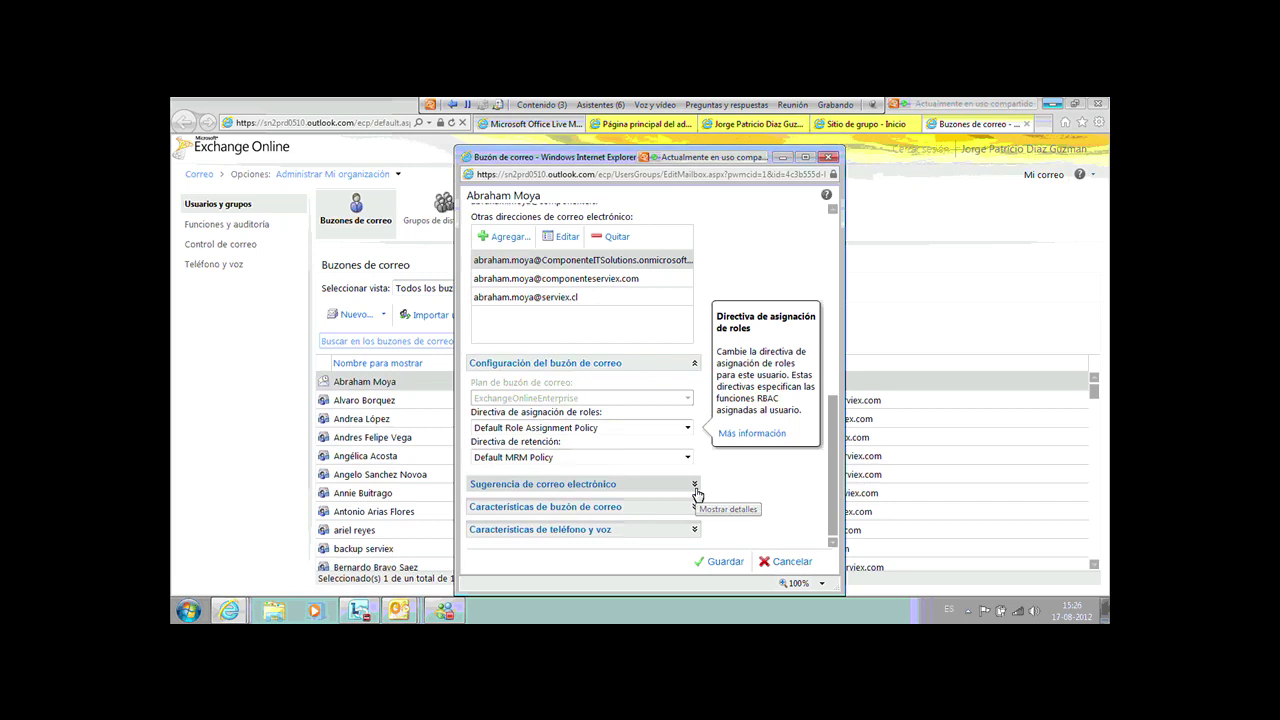
left_click(695, 485)
left_click_drag(834, 432, 834, 473)
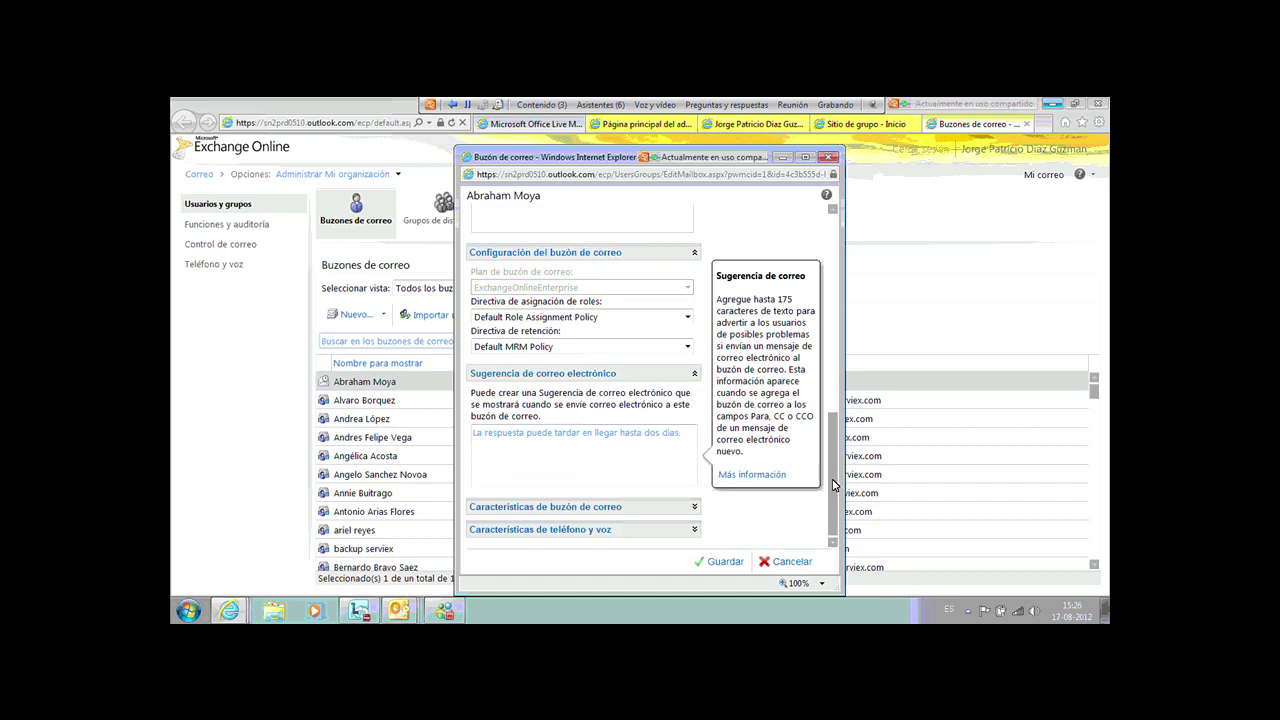
Step: Review the mailbox features and the phone and voice features, and close the mailbox details without saving
left_click(695, 510)
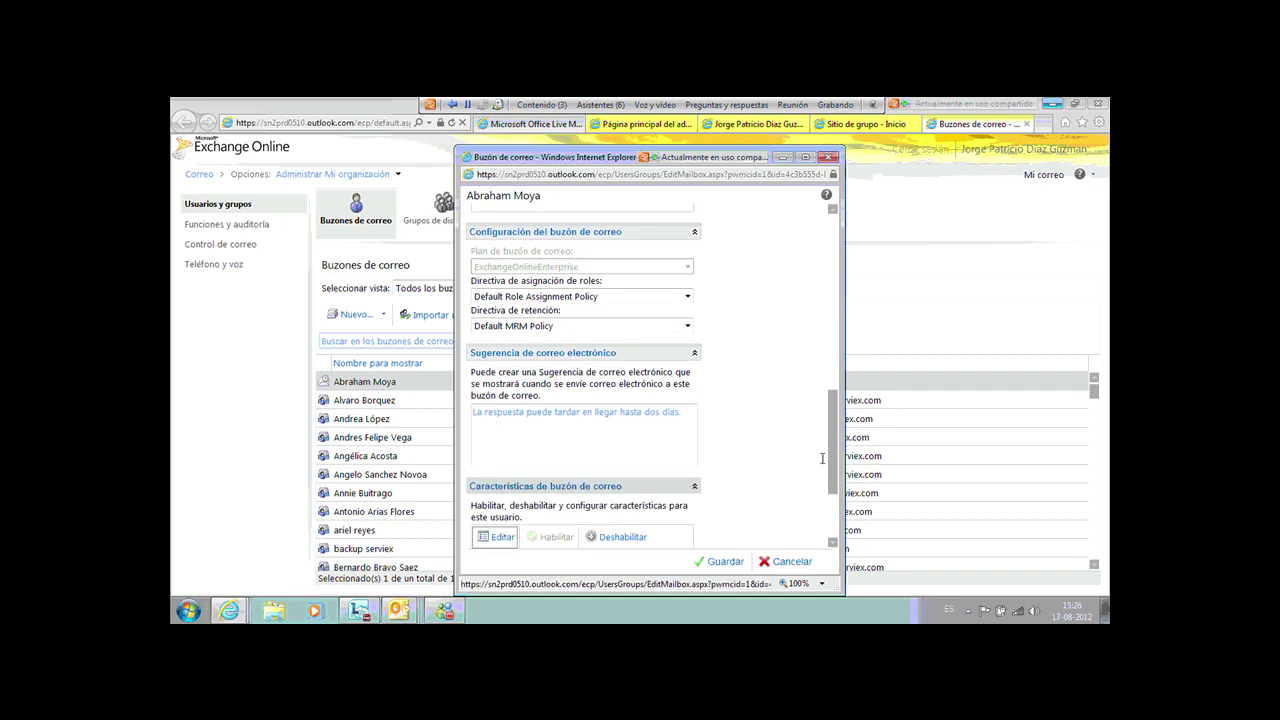
left_click_drag(837, 490, 837, 510)
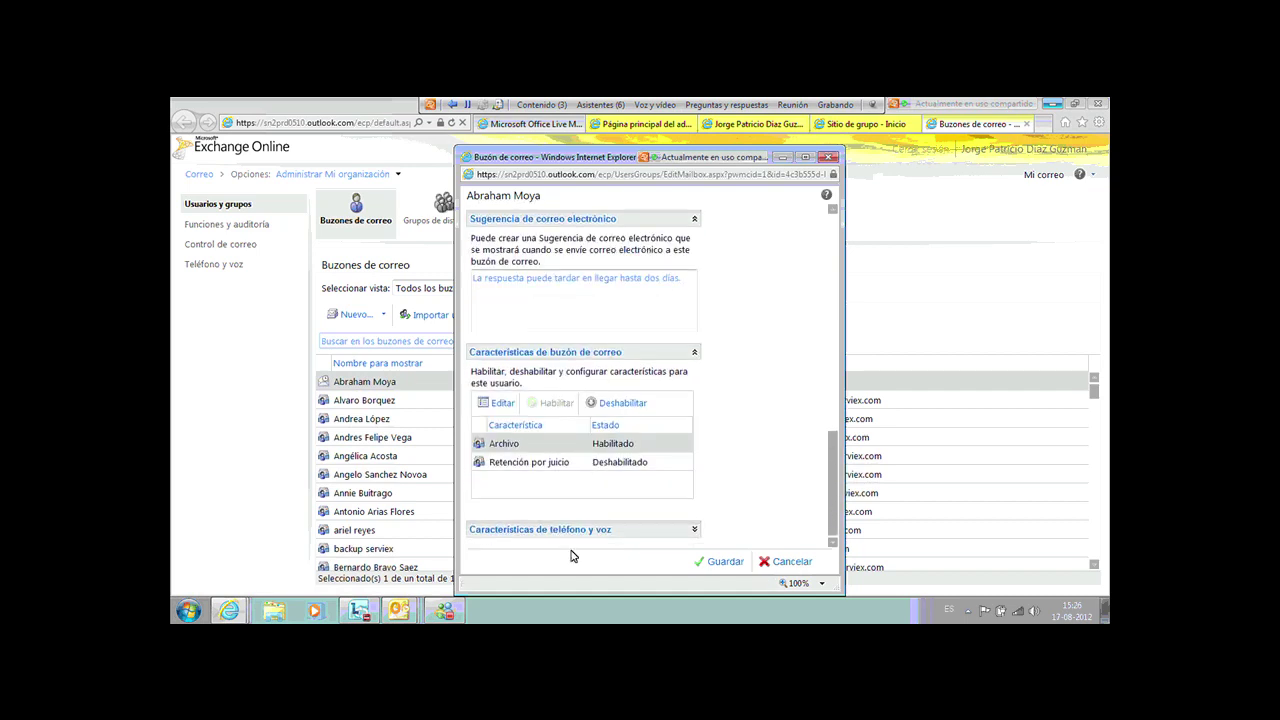
left_click(696, 531)
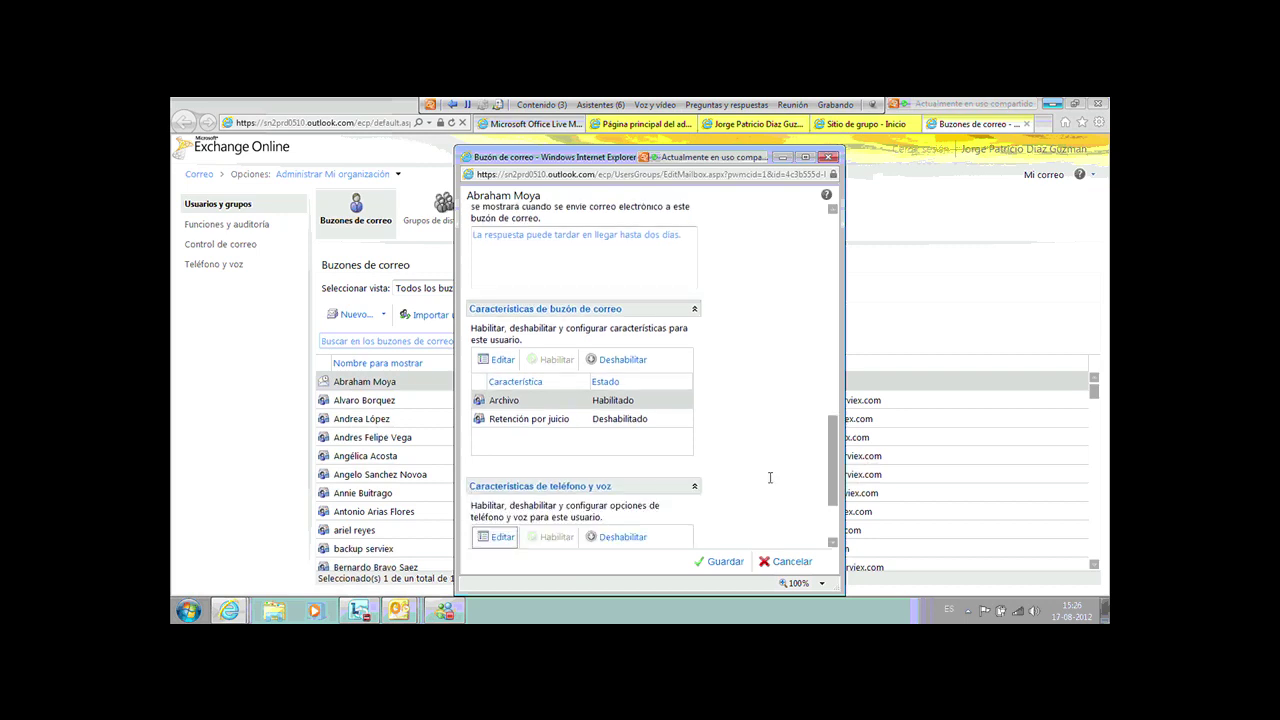
left_click_drag(835, 442, 836, 485)
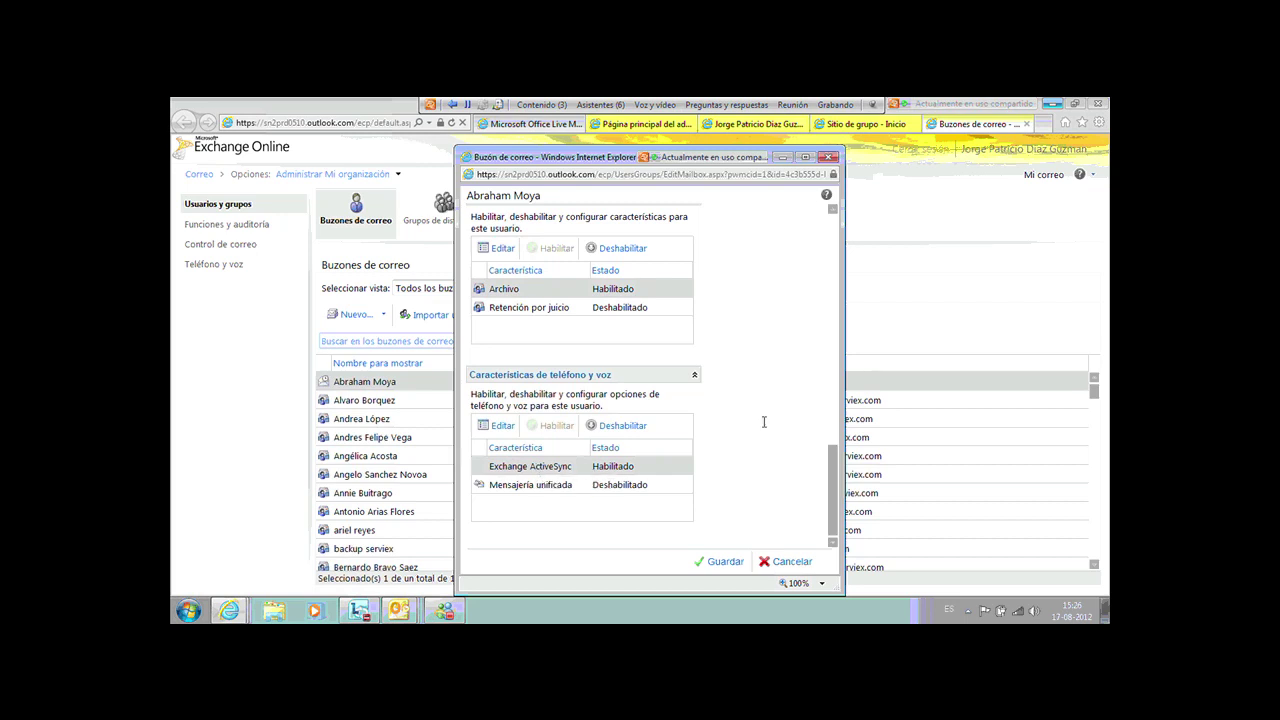
left_click(788, 562)
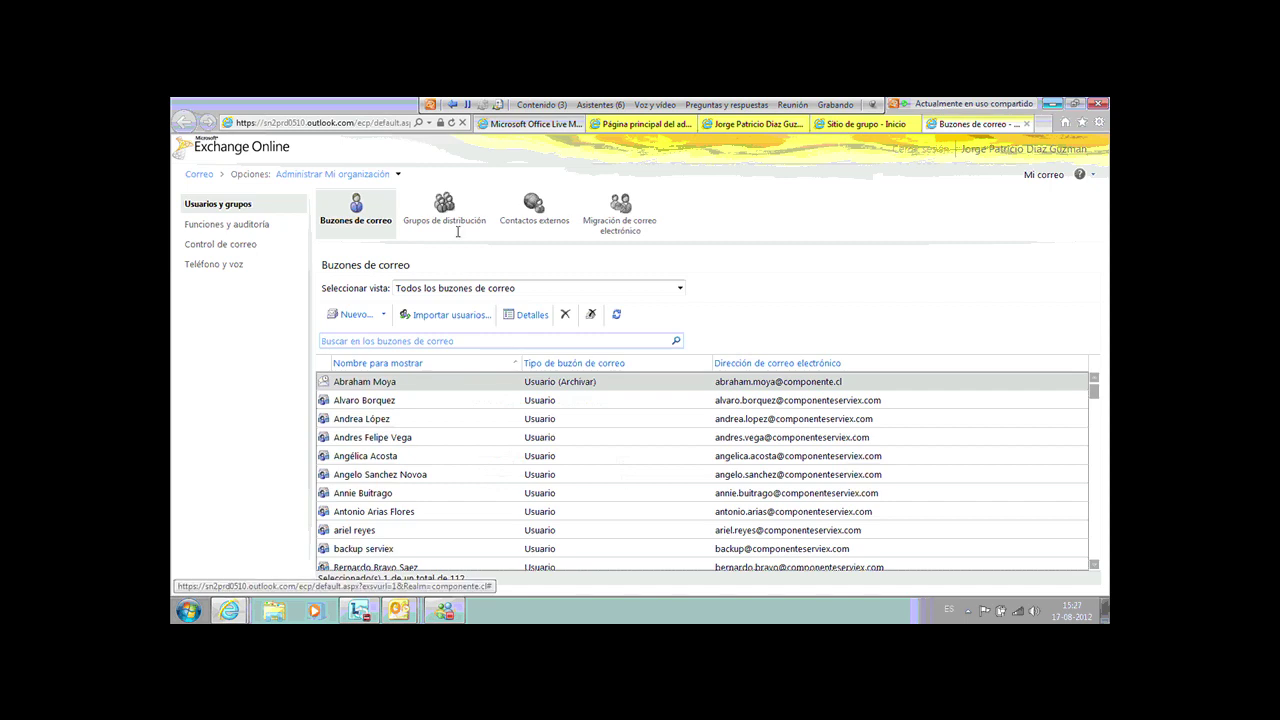
Step: Review the administrator role groups and the mail control pages for rules, domains and protection, journaling, and delivery reports
left_click(230, 226)
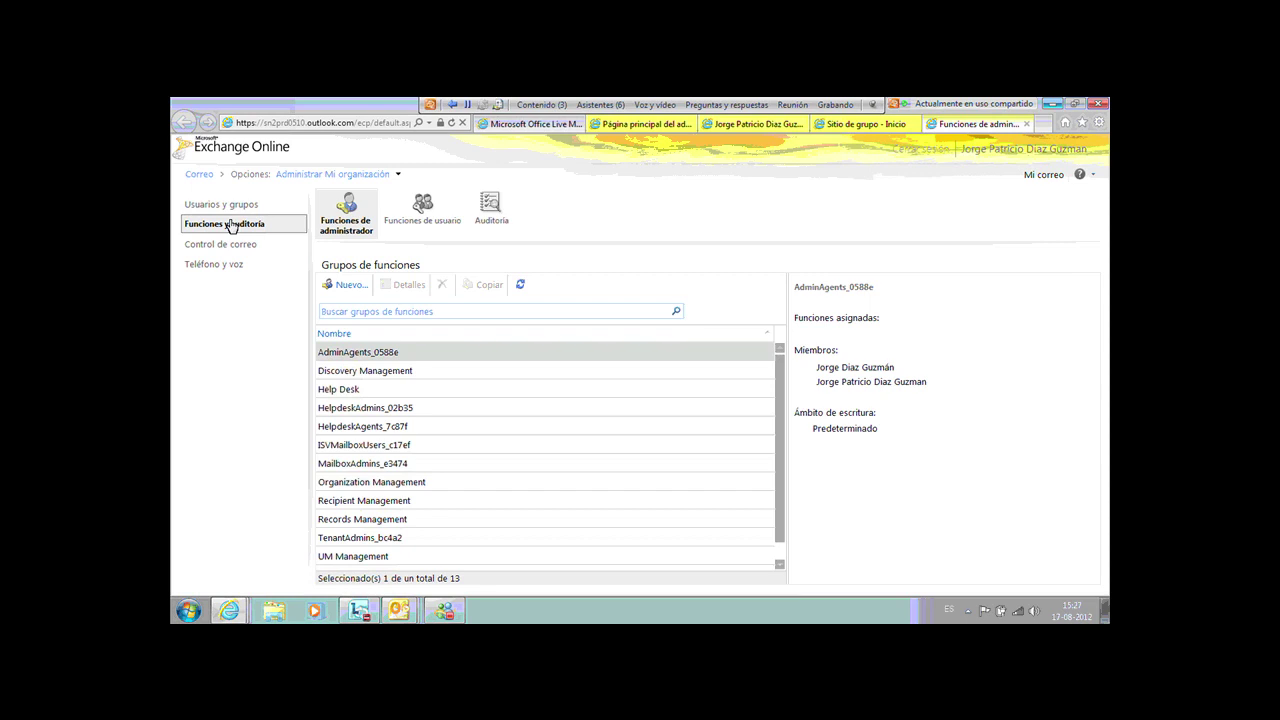
left_click(229, 247)
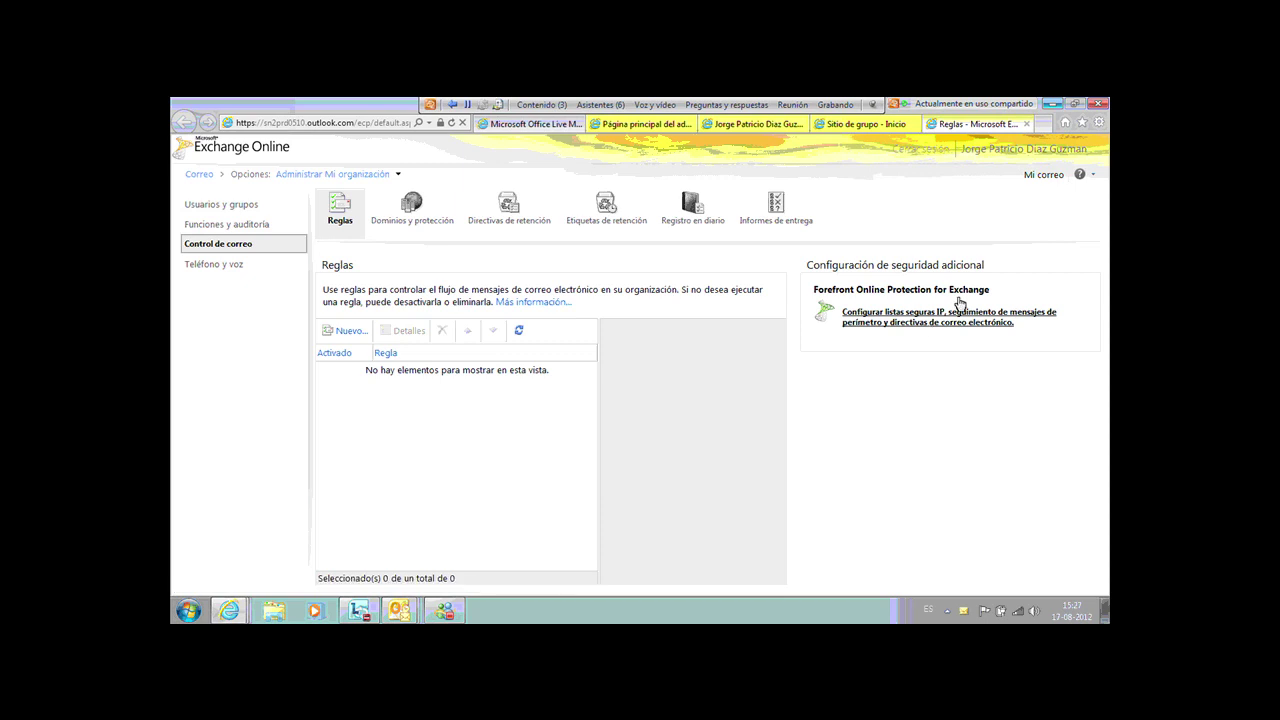
left_click(437, 225)
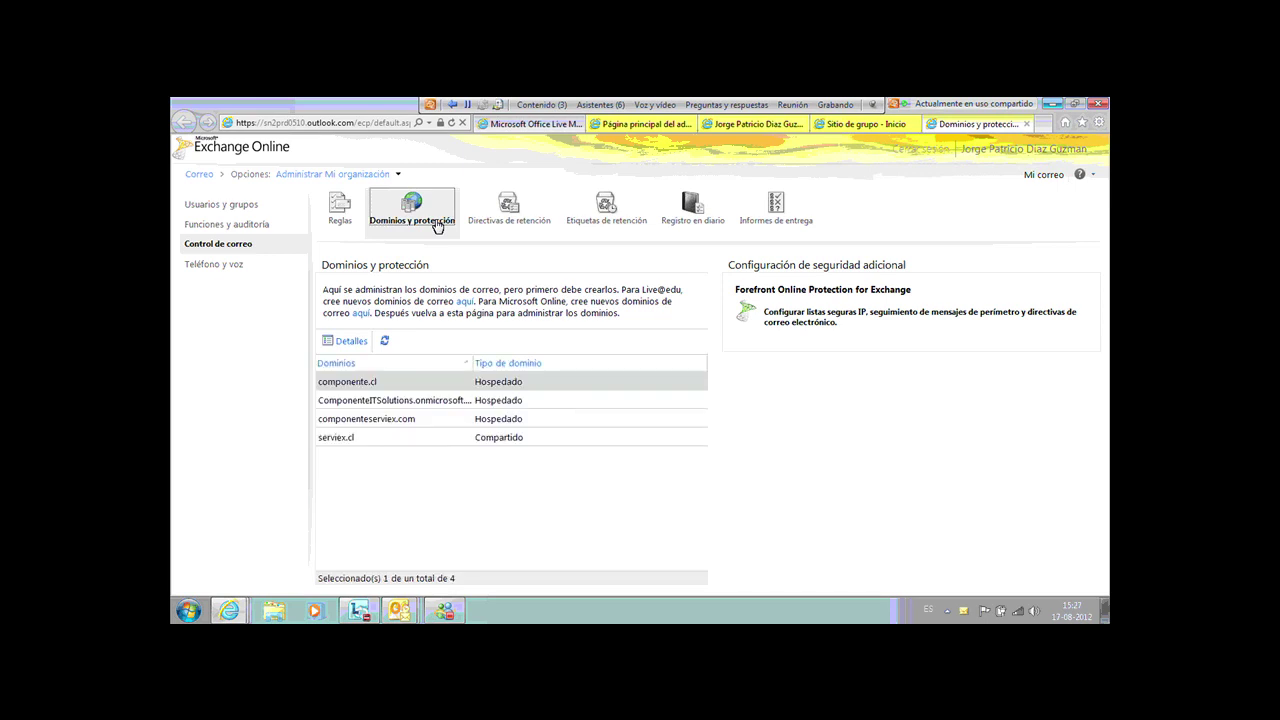
left_click(708, 222)
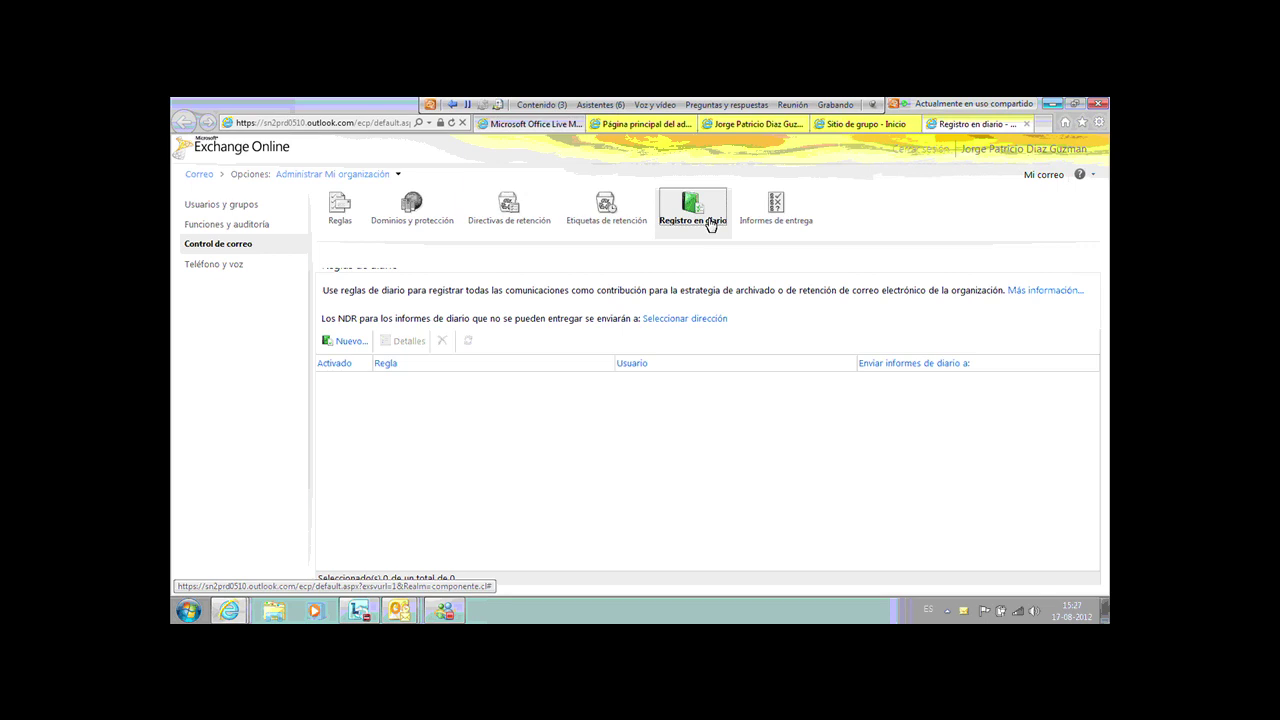
left_click(787, 222)
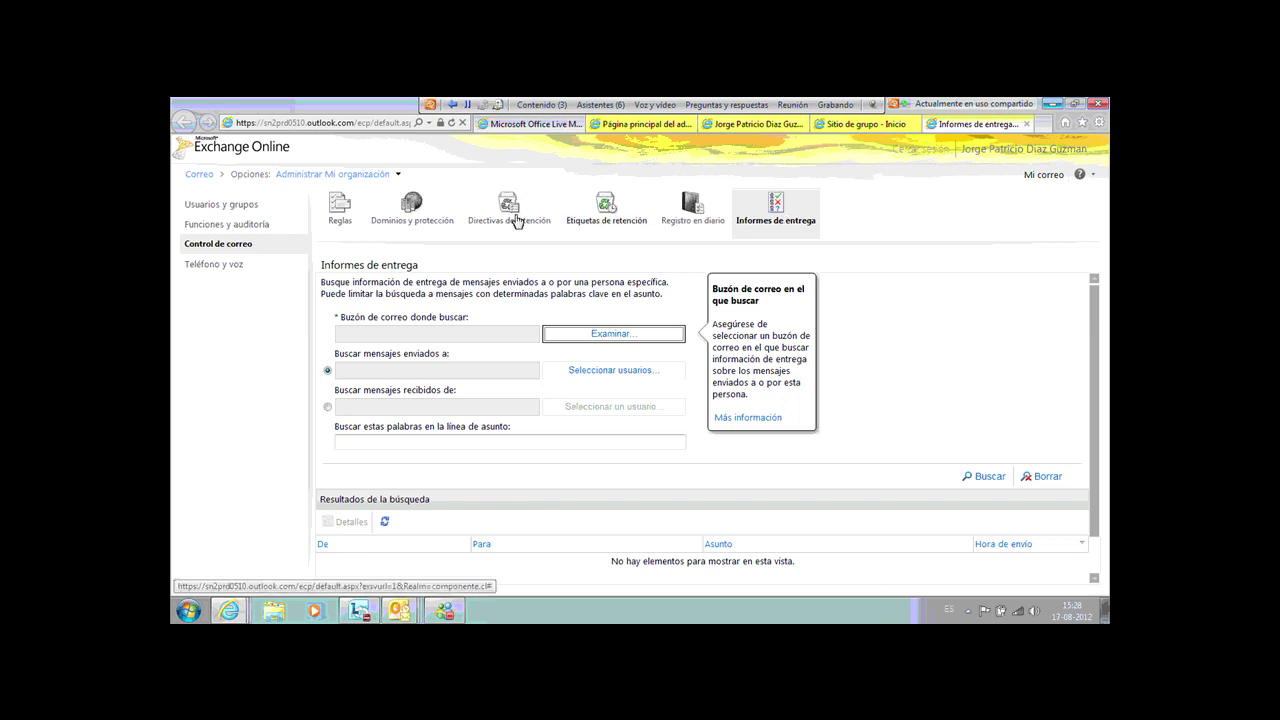
left_click(335, 174)
Step: Review the phone and voice pages for unified messaging dial plans, IP gateways, ActiveSync access, and the ActiveSync device policy
left_click(205, 268)
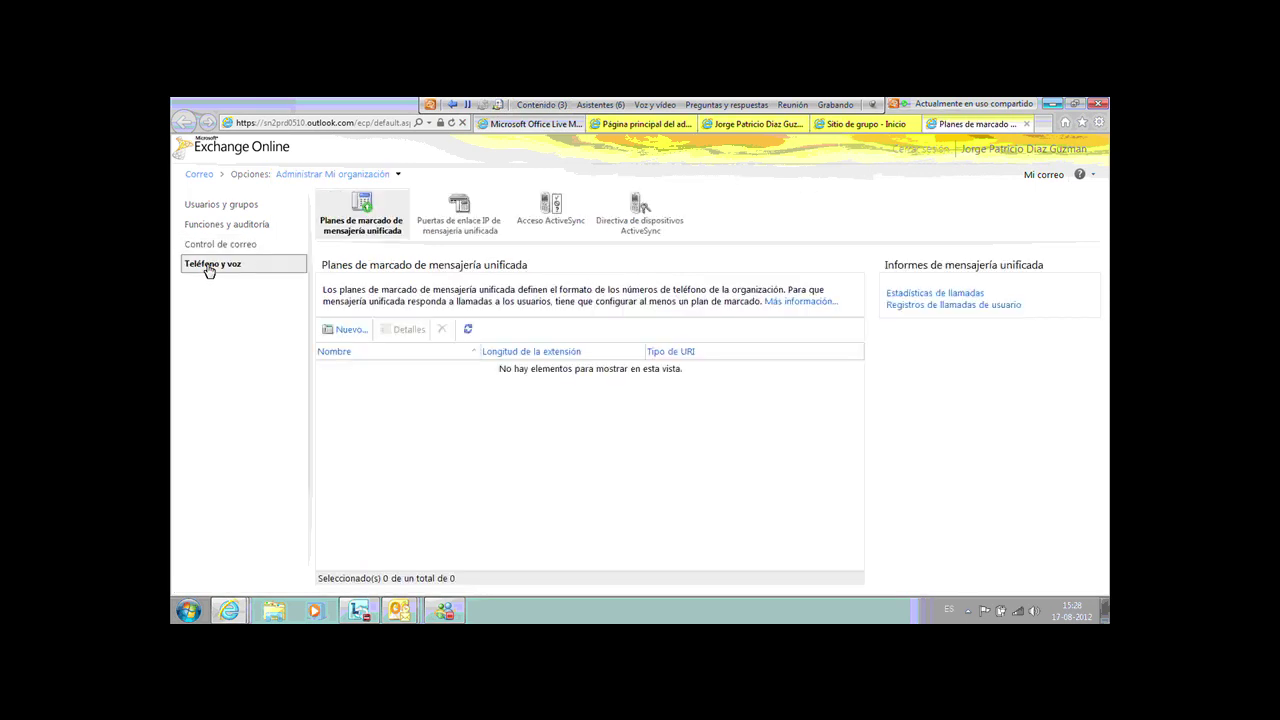
left_click(474, 231)
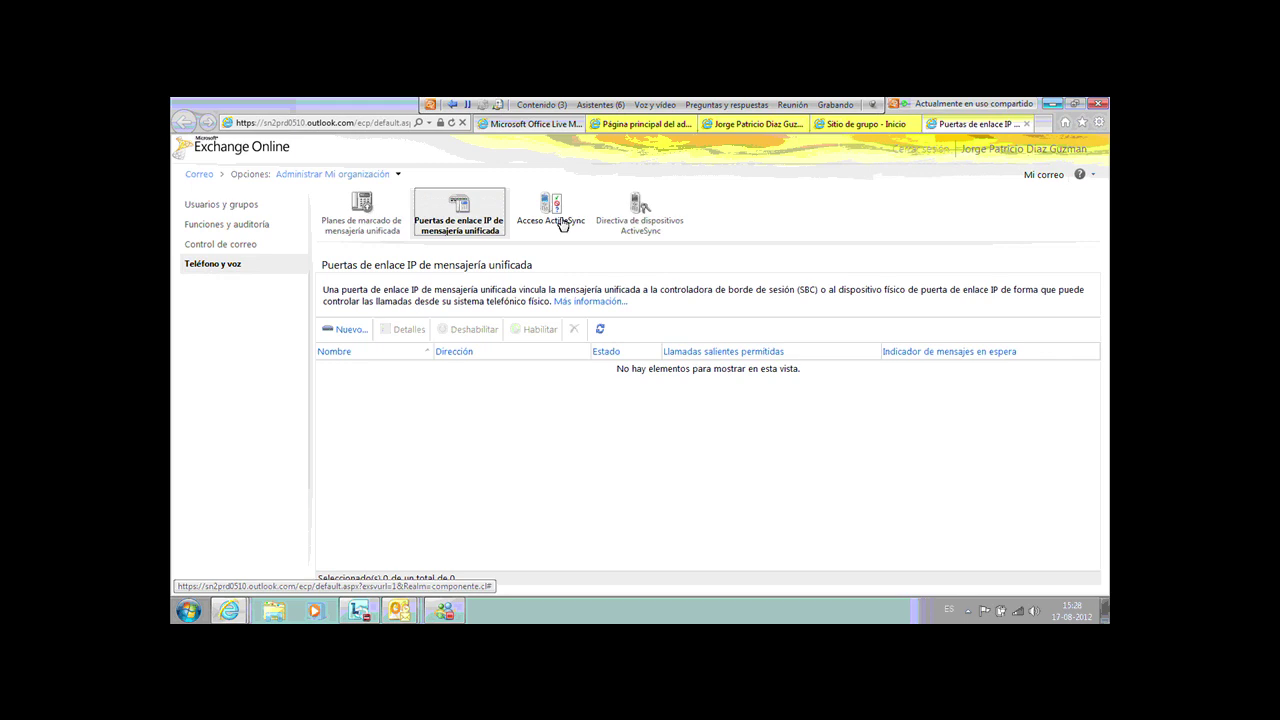
left_click(561, 224)
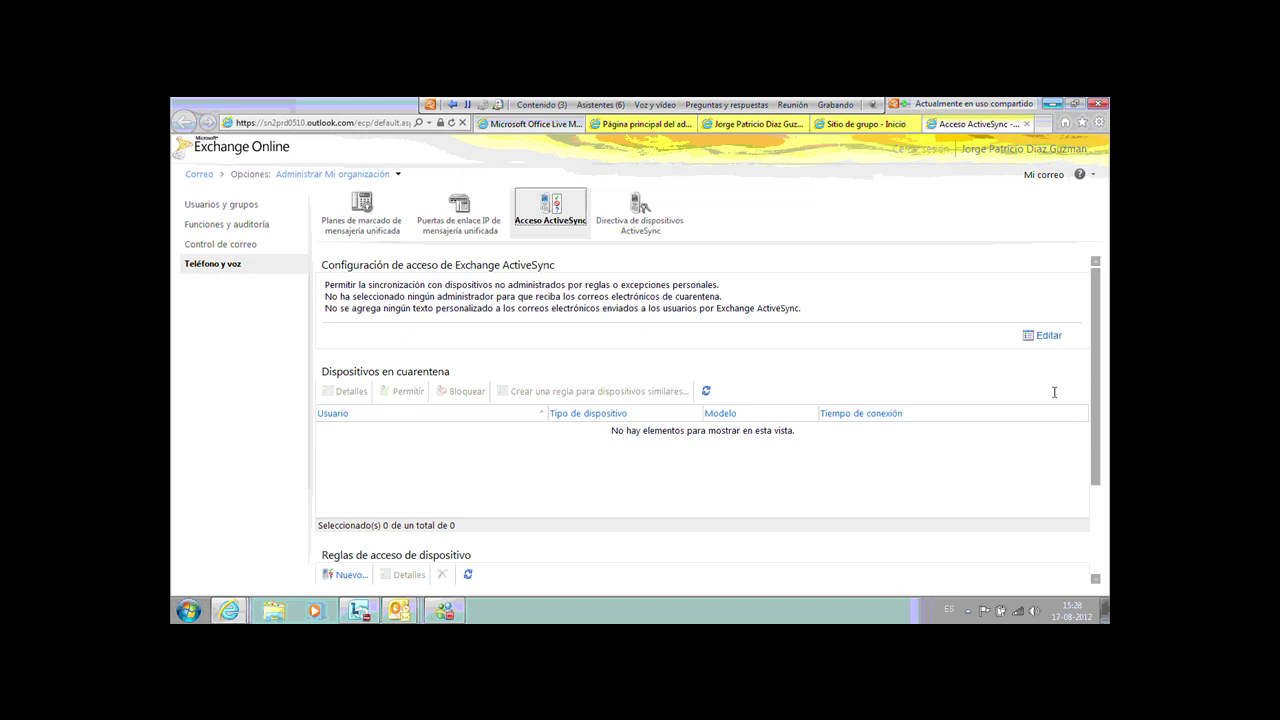
scroll(1095, 362, "down", 3)
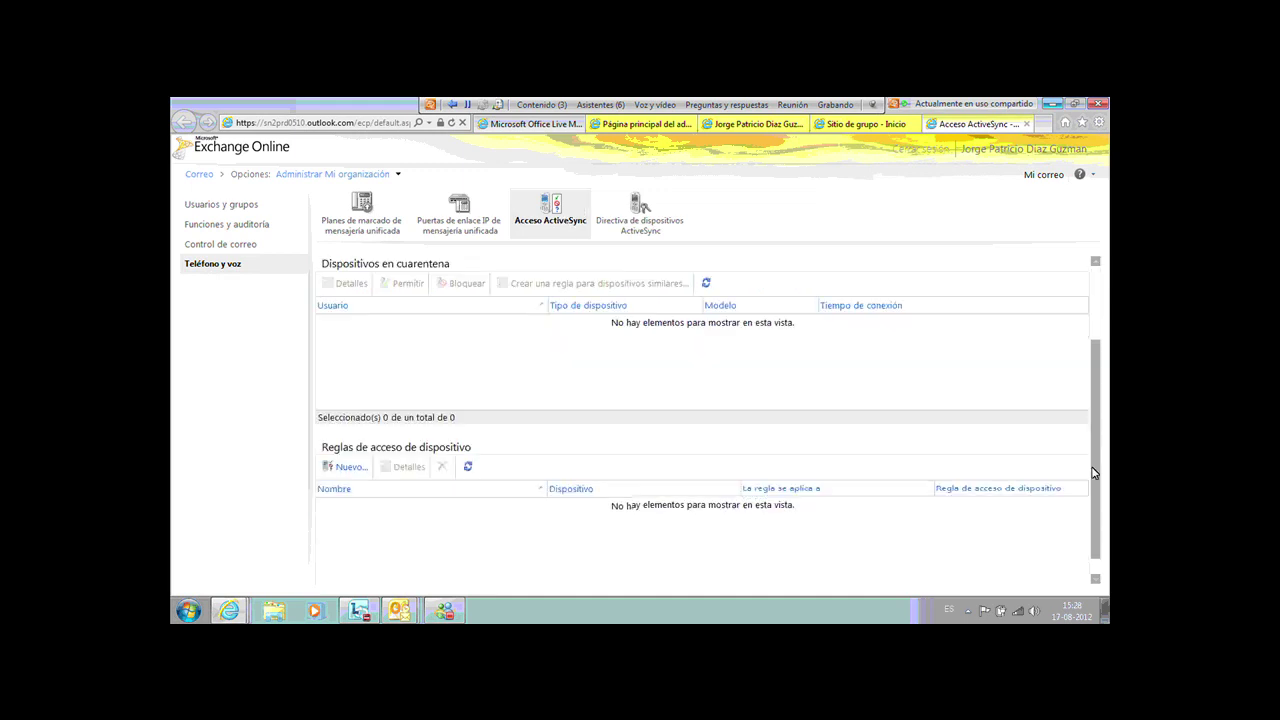
scroll(1100, 400, "up", 3)
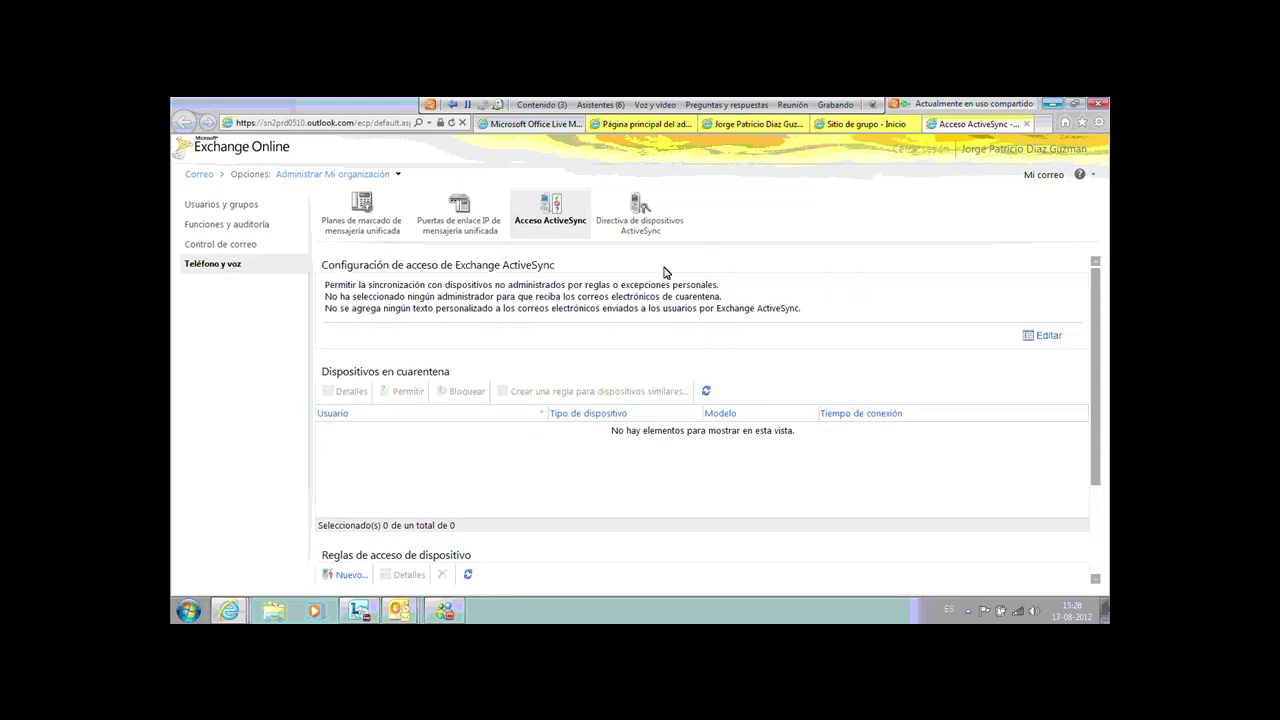
left_click(630, 222)
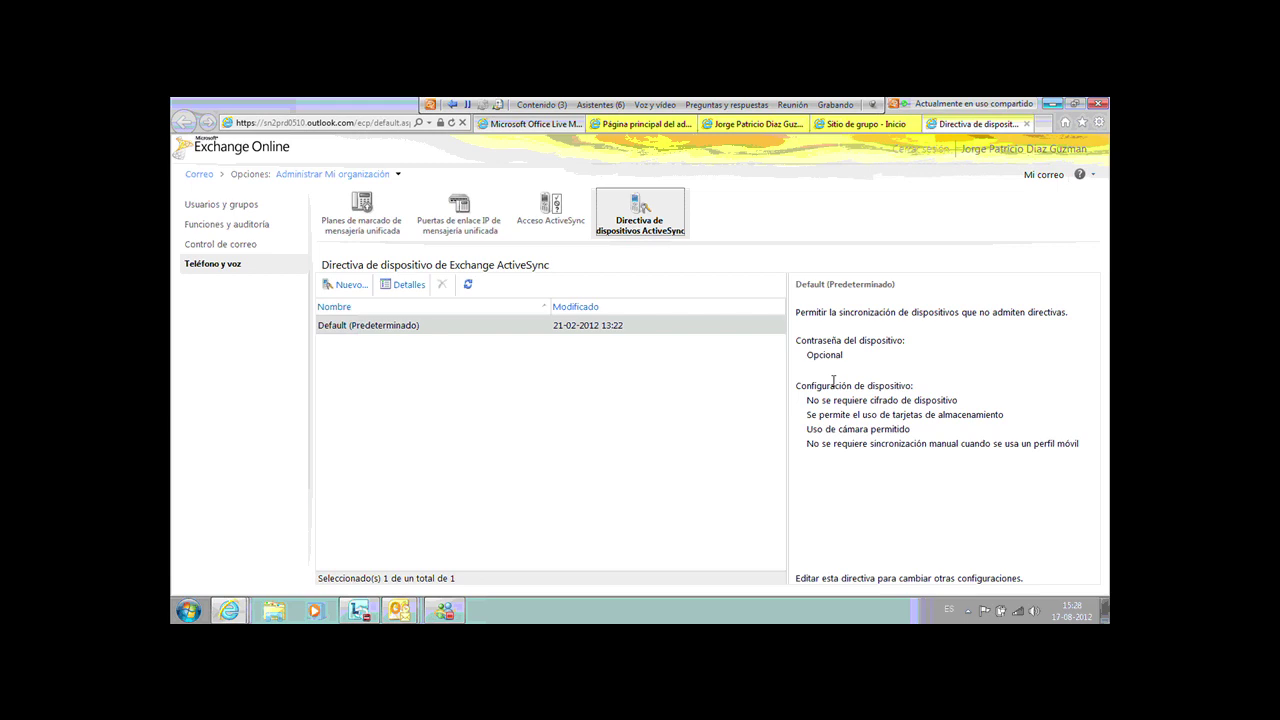
Step: Close the Exchange administration and examine the first user's communication and conferencing settings in the Lync Online control panel
left_click(1029, 125)
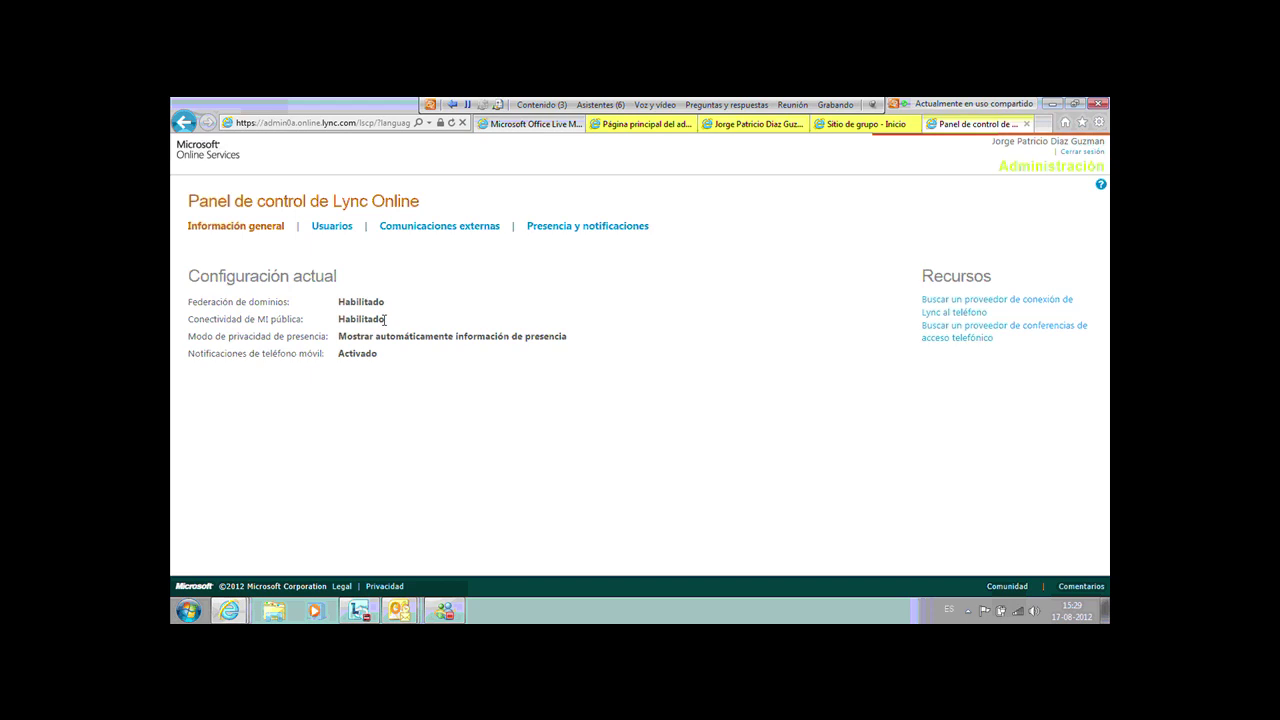
left_click(332, 232)
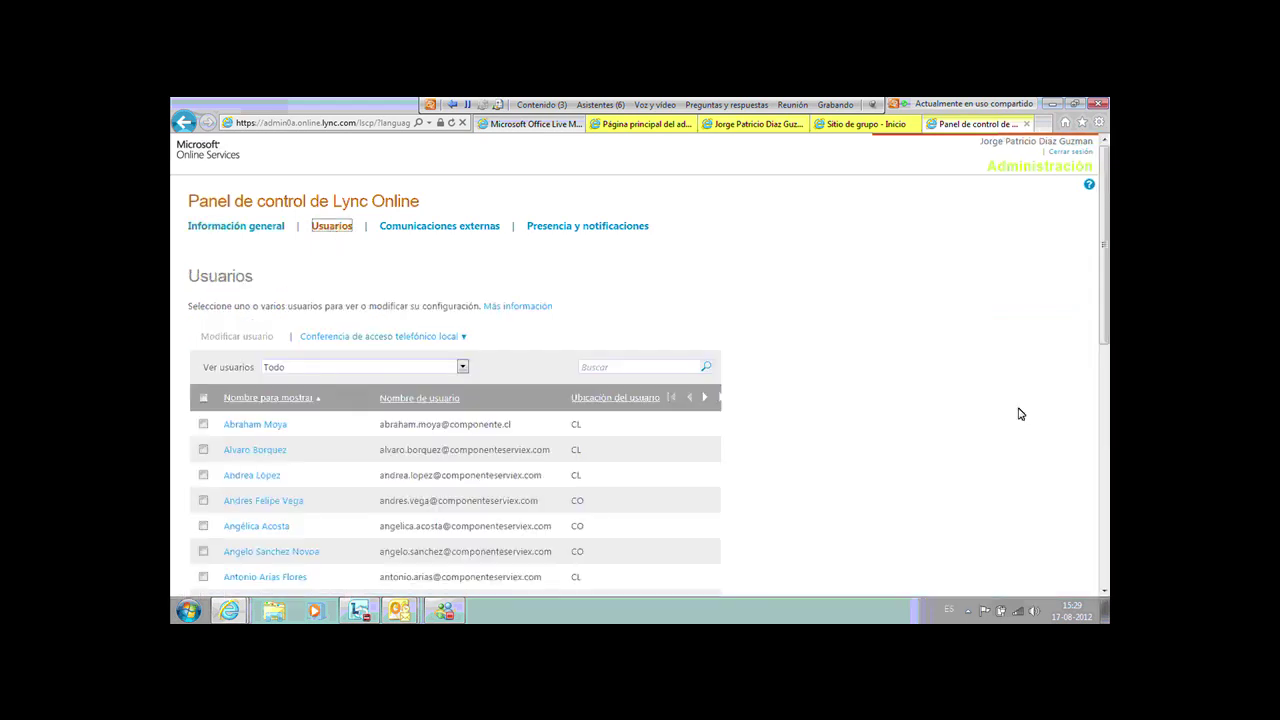
left_click(268, 429)
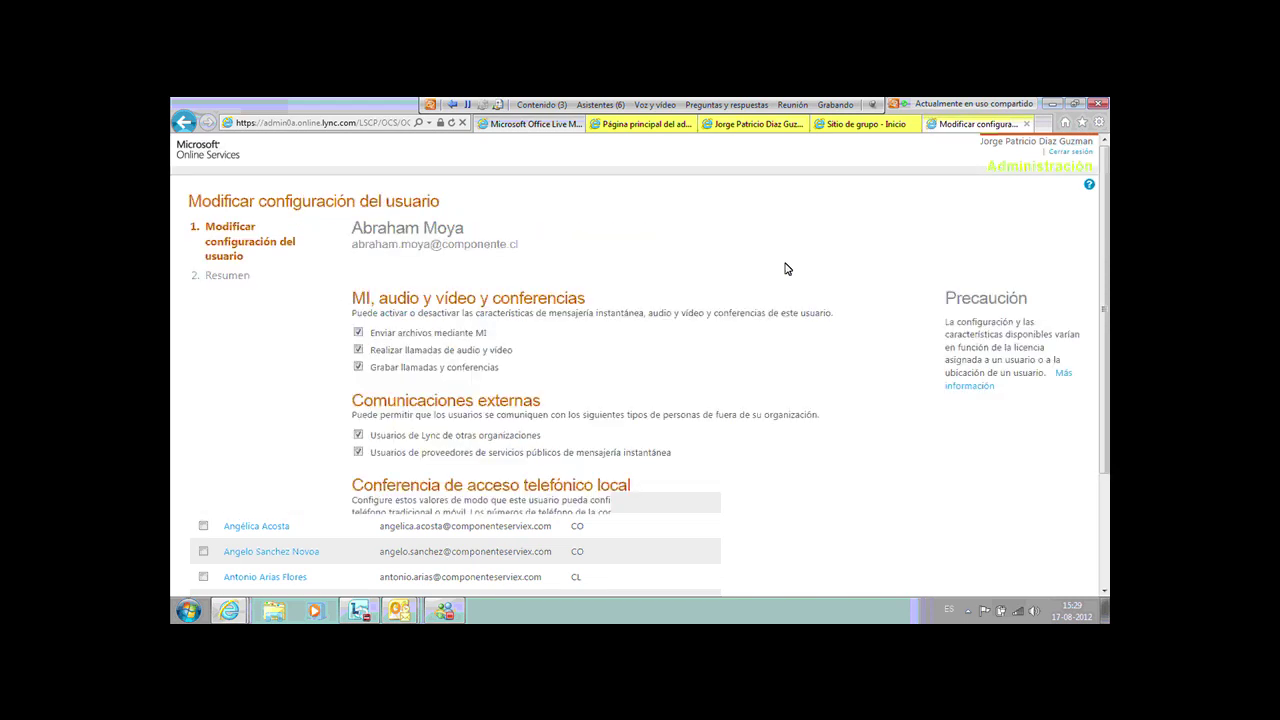
scroll(674, 394, "down", 1)
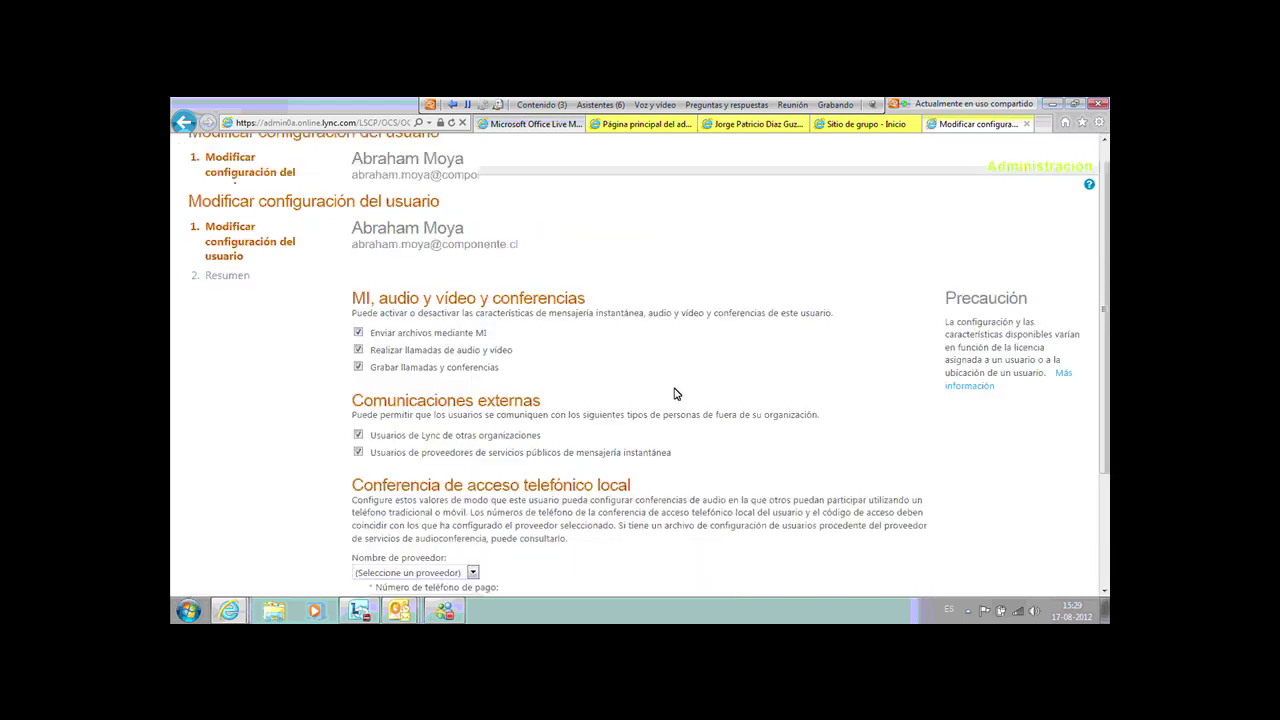
scroll(675, 388, "down", 3)
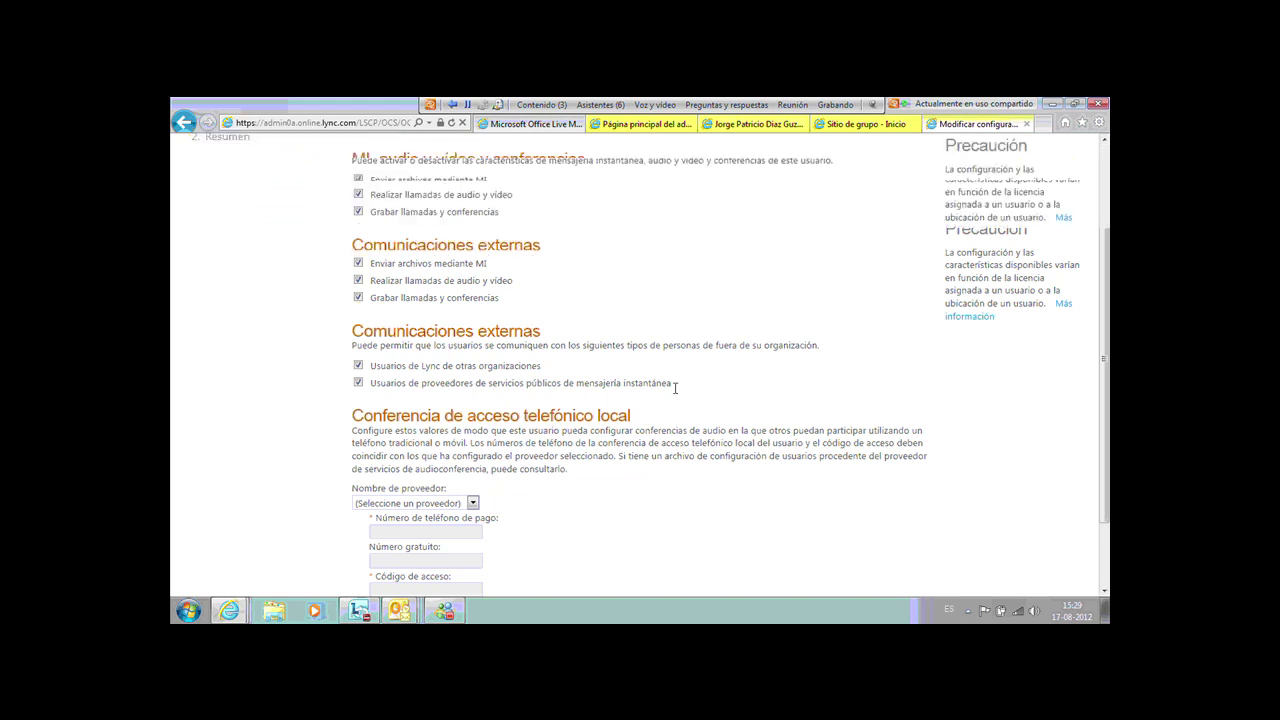